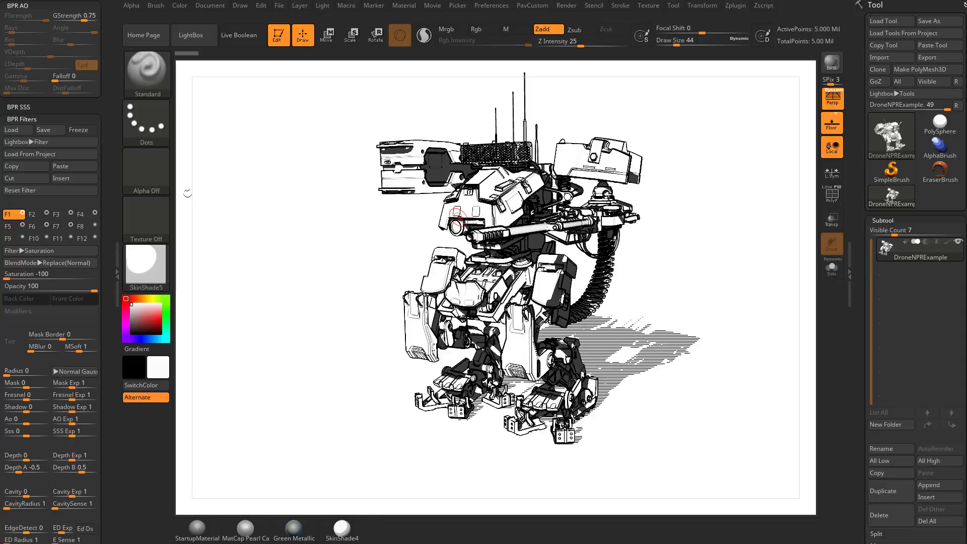
# - Inspect the F6 Screentone:Horizontal BPR filter and switch it off
pyautogui.click(44, 227)
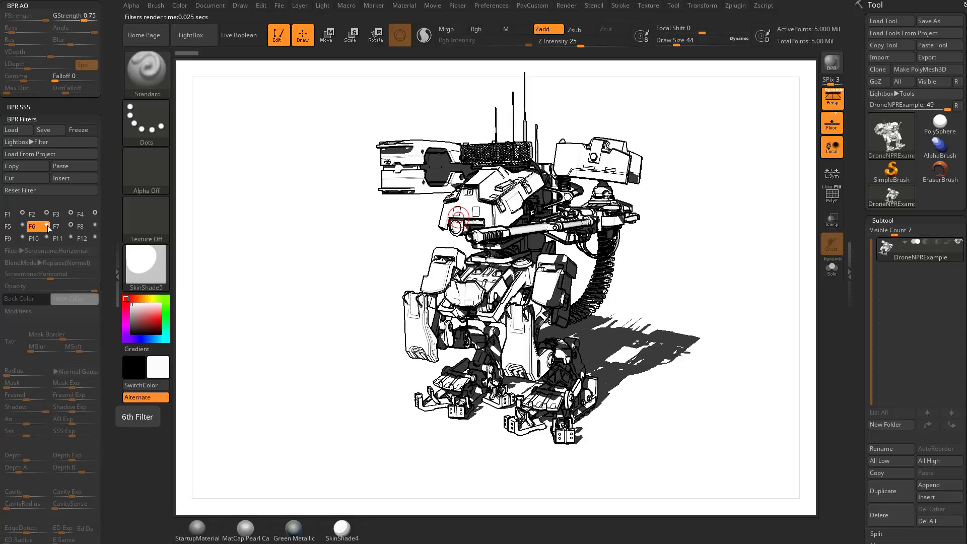
pyautogui.click(46, 226)
pyautogui.click(47, 226)
pyautogui.click(47, 226)
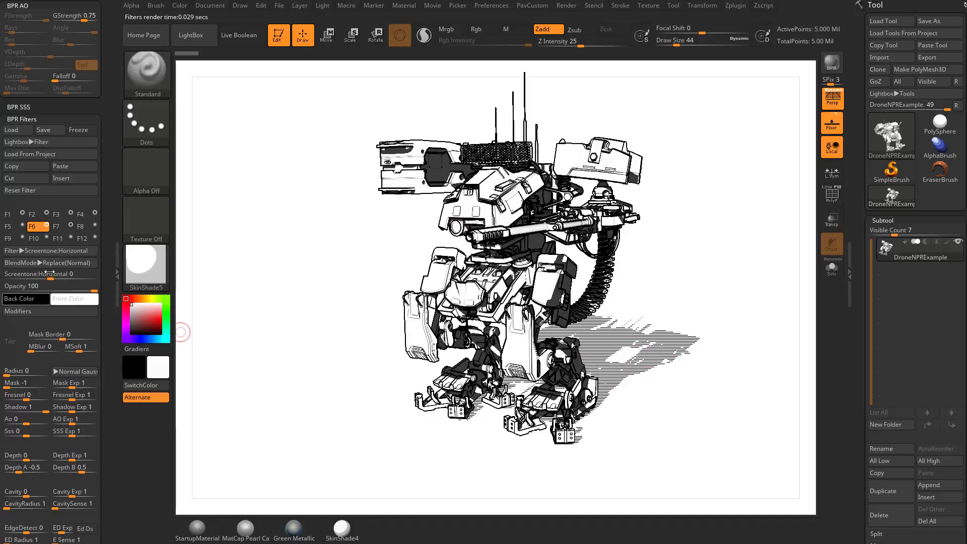
pyautogui.click(47, 225)
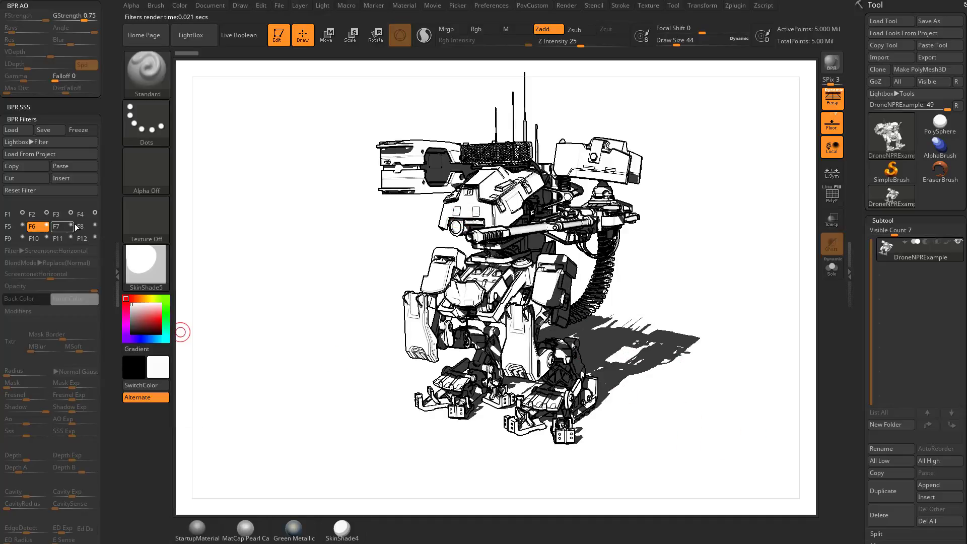
# - Turn off the F4, F3, F2 and F1 BPR filters so none remain active
pyautogui.click(95, 213)
pyautogui.click(71, 212)
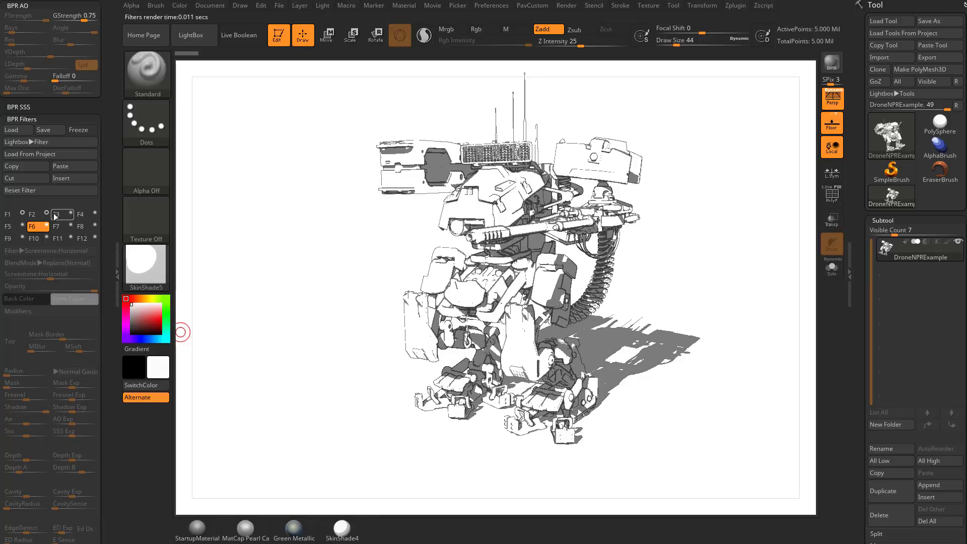
pyautogui.click(47, 213)
pyautogui.click(22, 213)
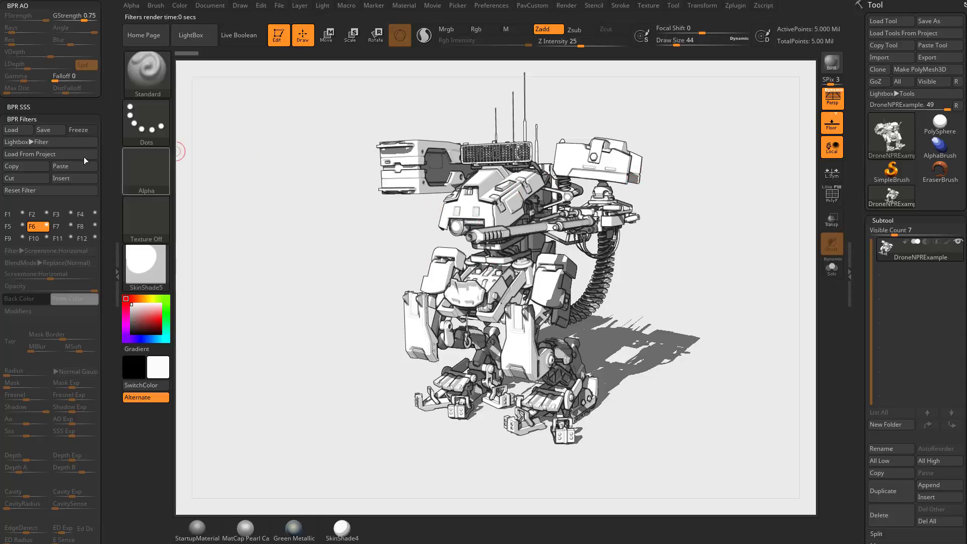
# - Rotate the mech, lower render SPix to 0, and run a BPR render with Shift+R
pyautogui.moveTo(755, 285); pyautogui.dragTo(762, 227)
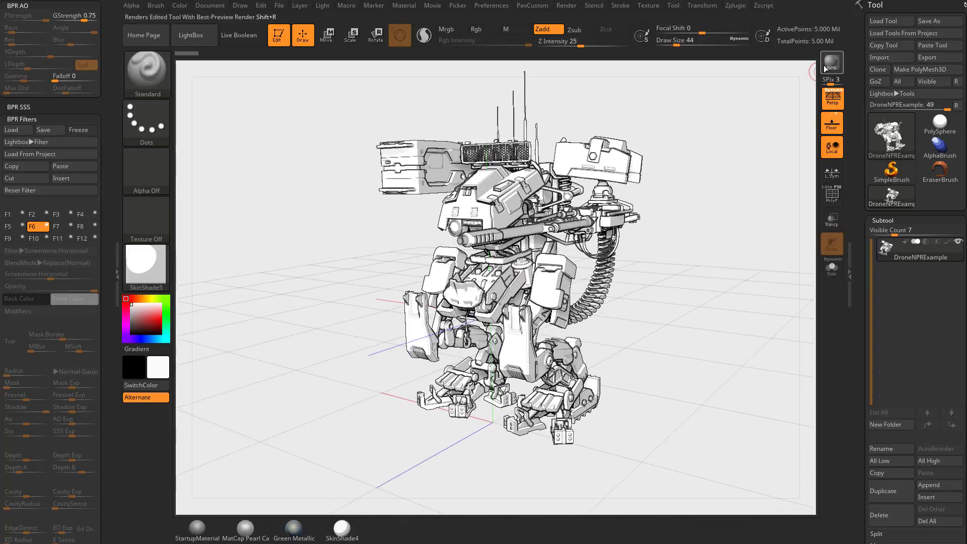
pyautogui.moveTo(827, 84); pyautogui.dragTo(818, 80)
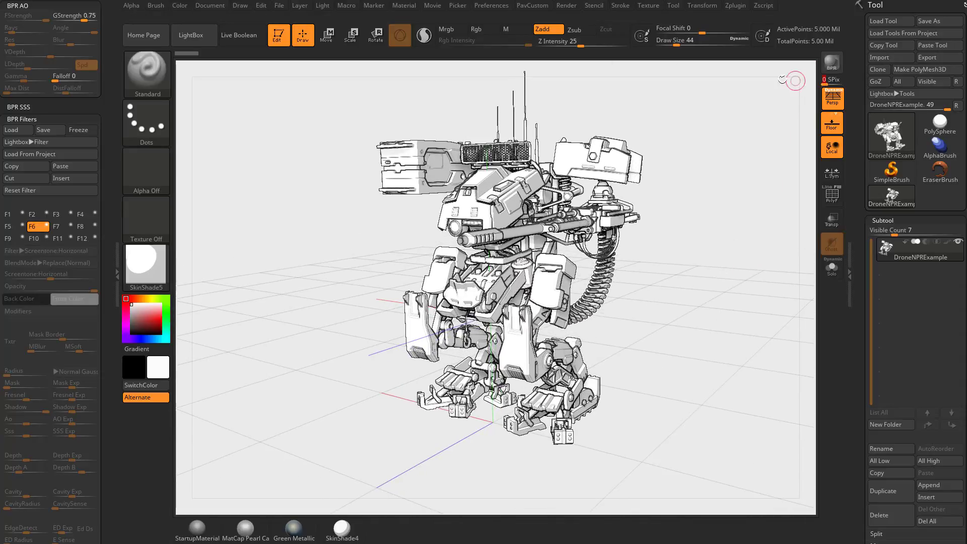
pyautogui.hotkey('shift', 'r')
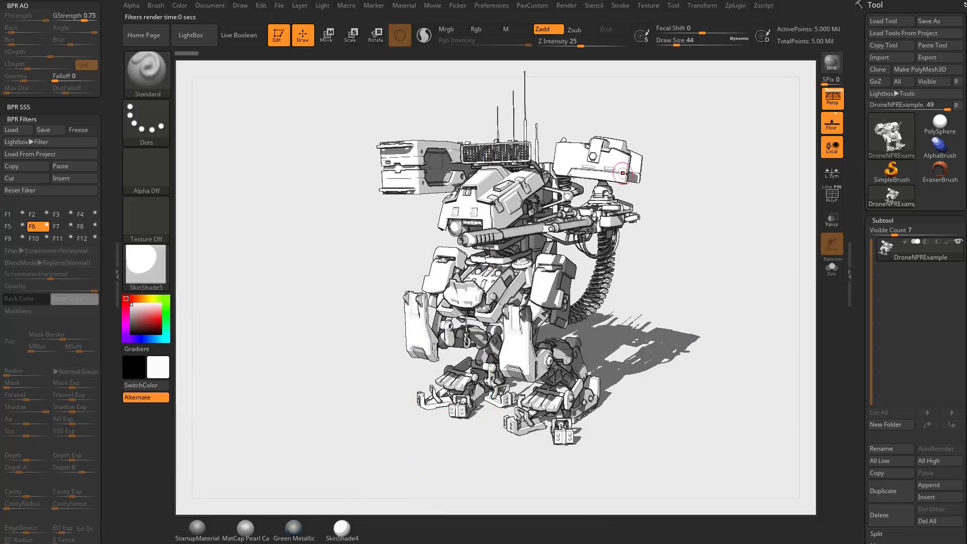
# - Activate BPR filter F1 as Saturation -100, leave PolyF off, and re-render the mech
pyautogui.click(8, 216)
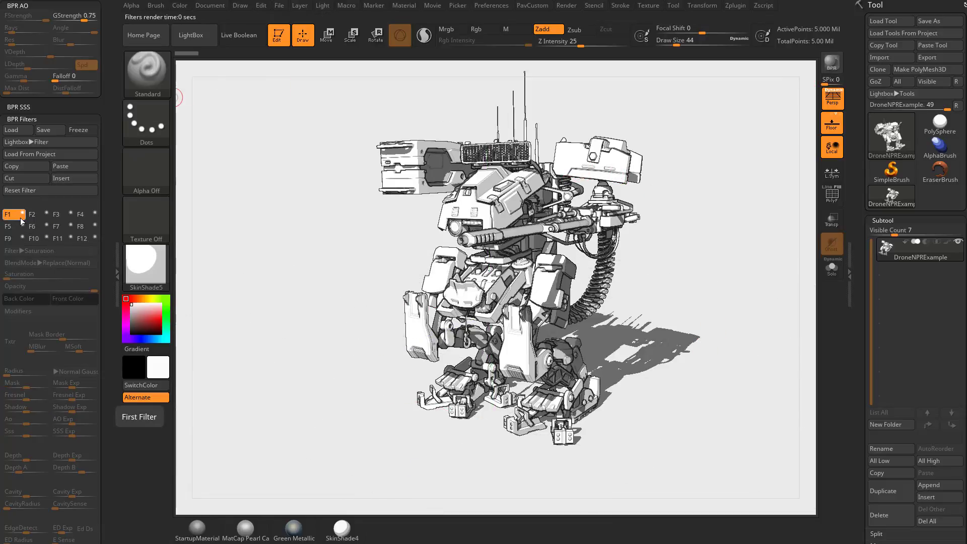
pyautogui.click(22, 215)
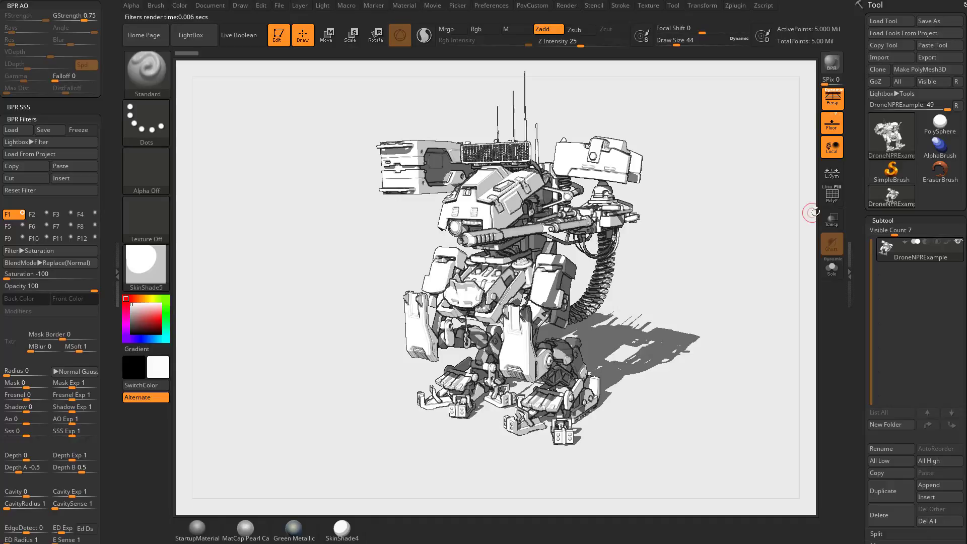
pyautogui.click(831, 194)
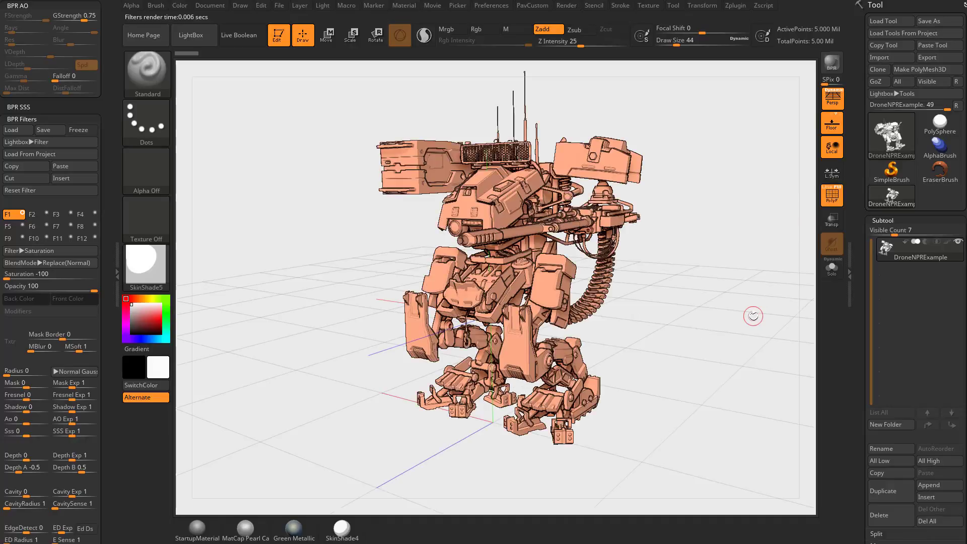
pyautogui.click(828, 193)
pyautogui.click(827, 191)
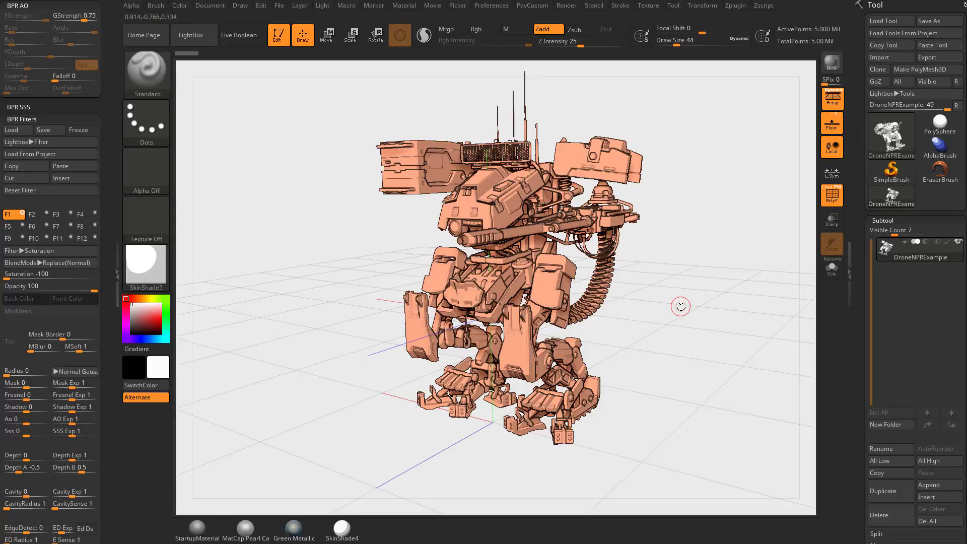
pyautogui.click(831, 63)
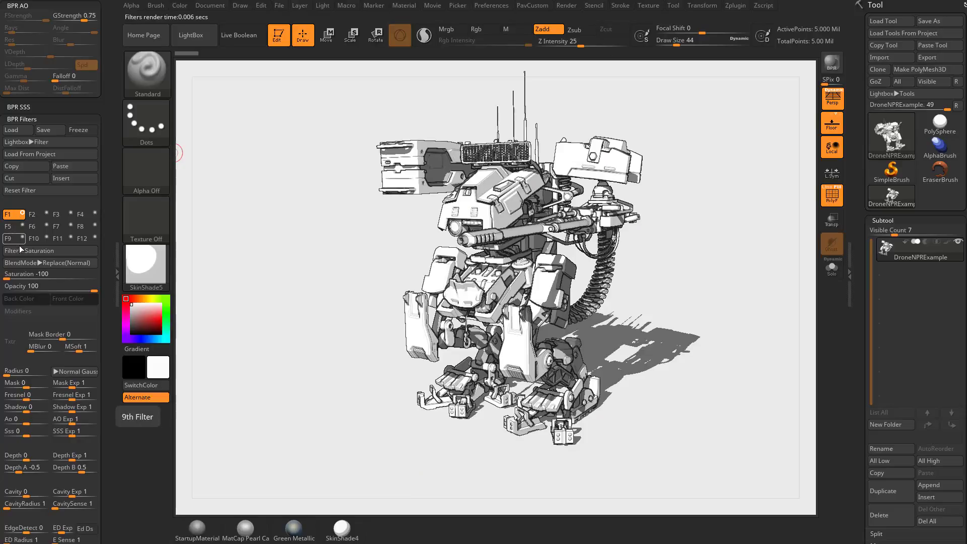
pyautogui.click(22, 214)
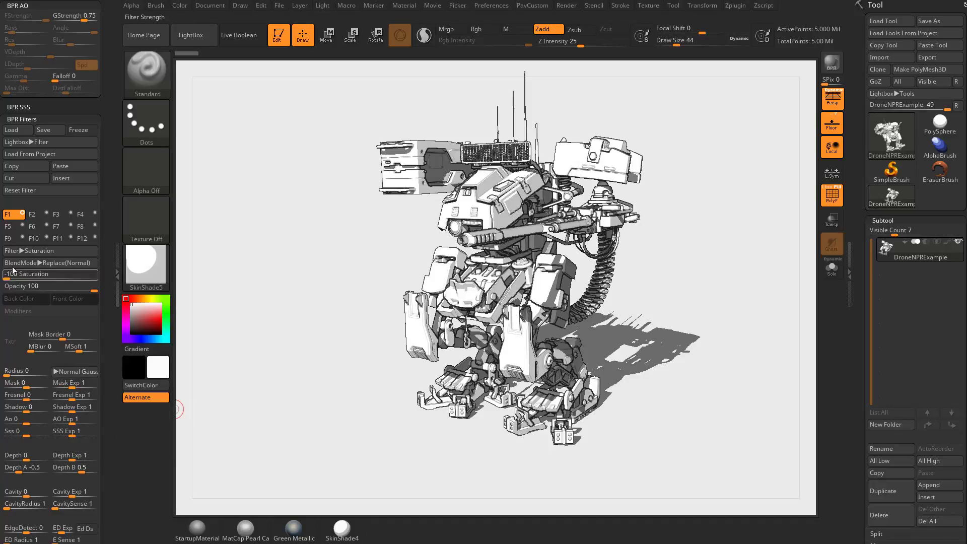
# - Change filter F1's type from Saturation to Noise, turn PolyF off, and BPR render
pyautogui.click(44, 251)
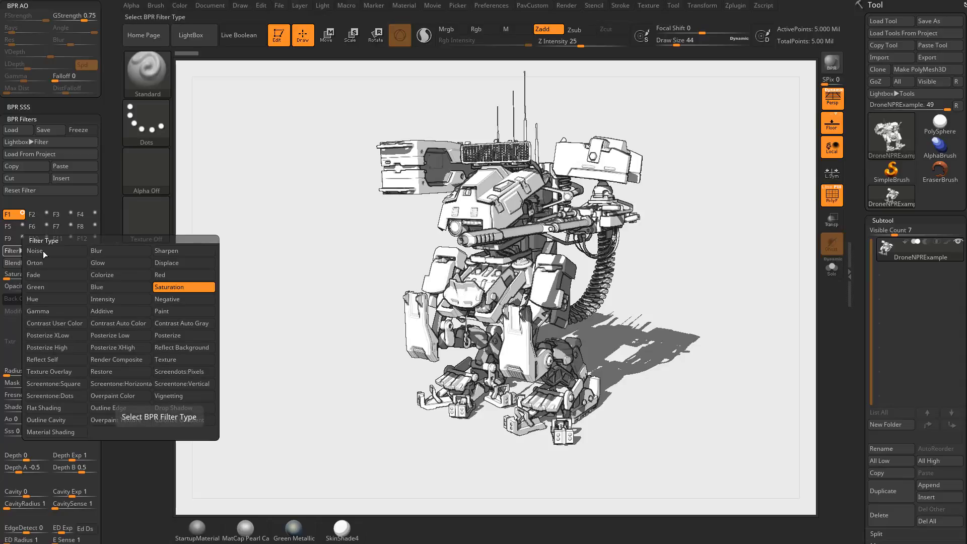
pyautogui.click(35, 251)
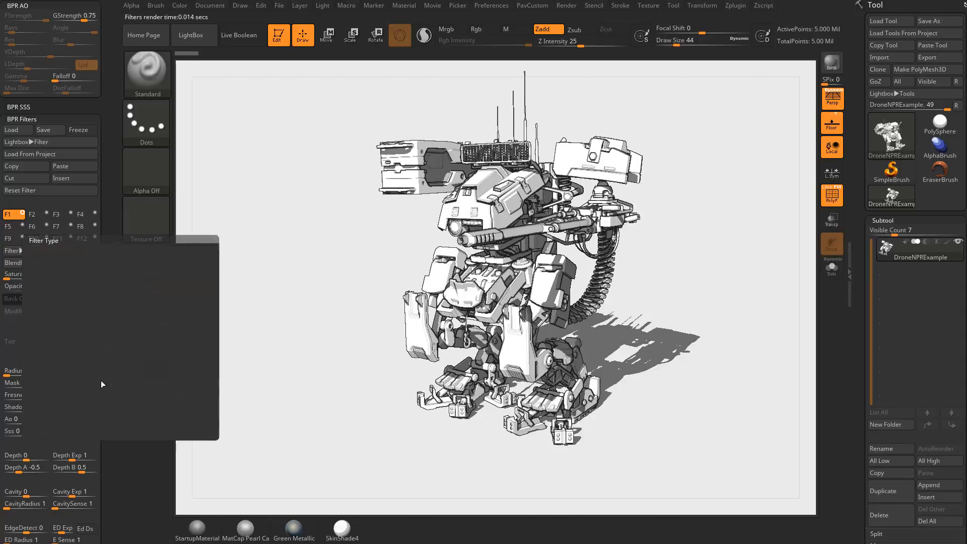
pyautogui.click(831, 195)
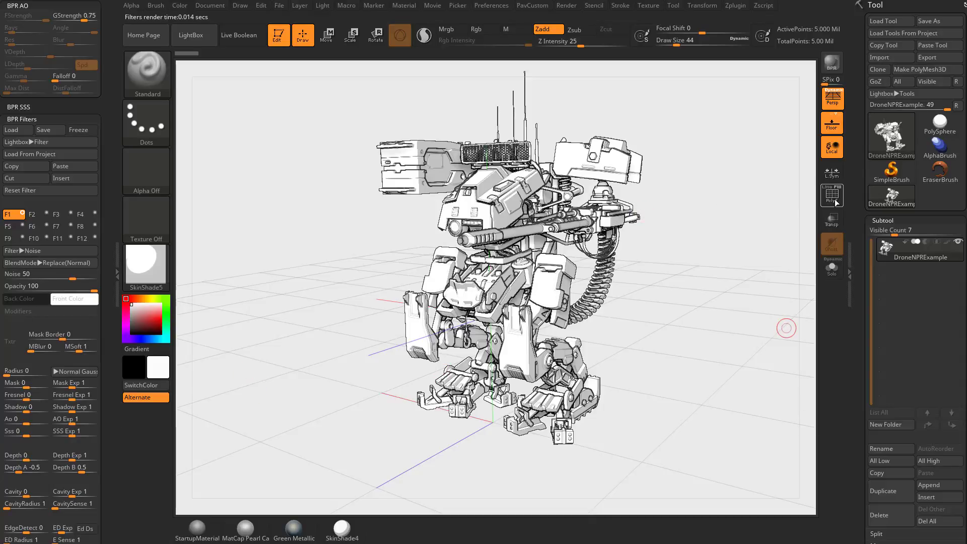
pyautogui.click(831, 61)
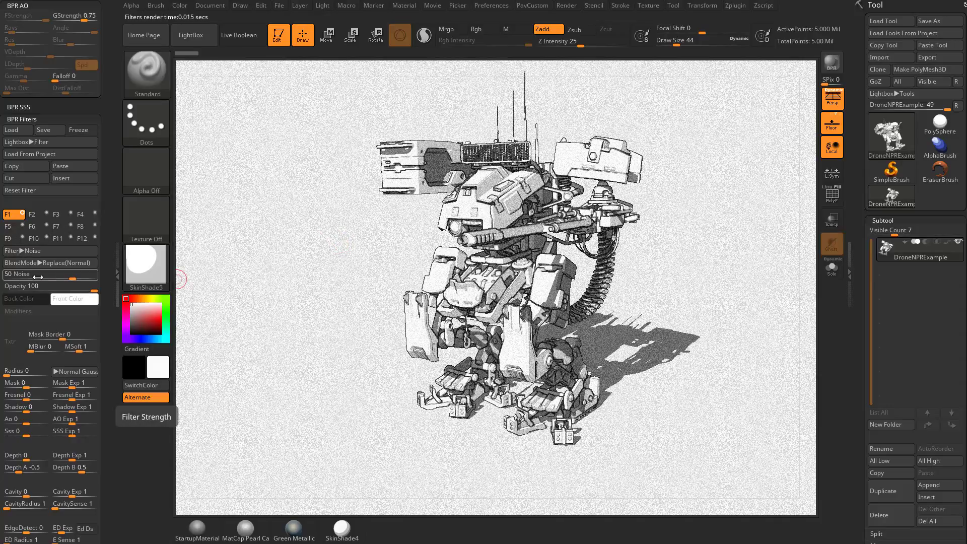
# - Set the Noise strength to 100, try -100, then return it to 100
pyautogui.moveTo(79, 276); pyautogui.dragTo(97, 274)
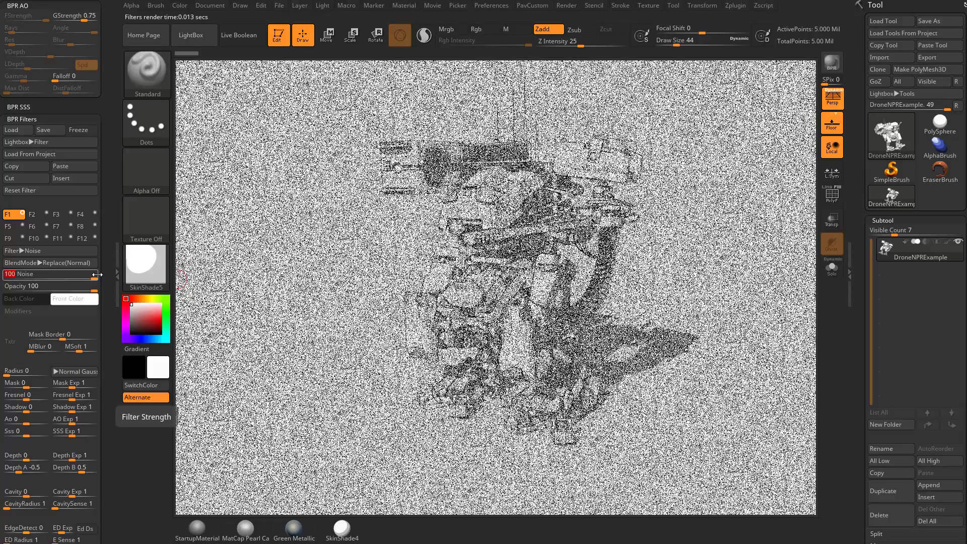
pyautogui.moveTo(96, 275); pyautogui.dragTo(7, 277)
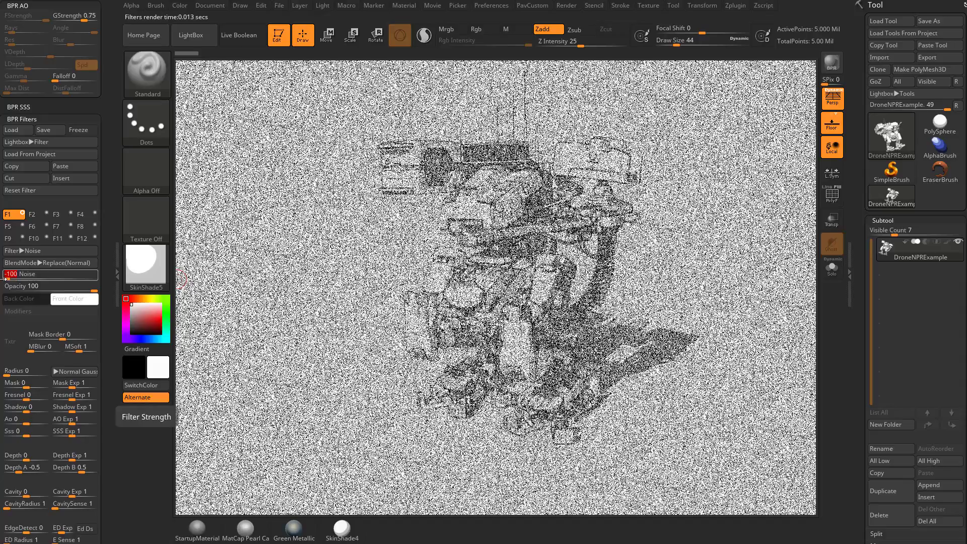
pyautogui.moveTo(5, 277); pyautogui.dragTo(101, 275)
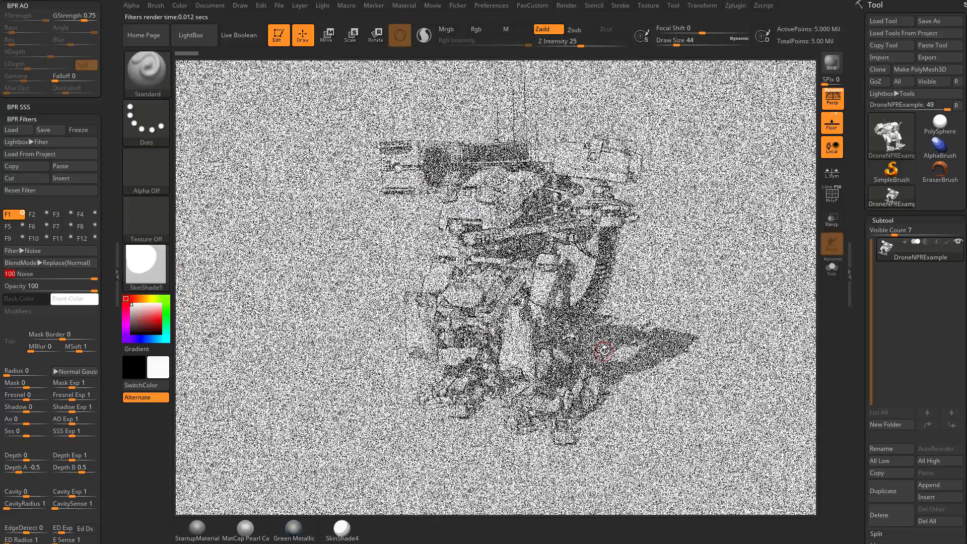
# - Set the Noise filter's Front Color to black, try white, then go back to black
pyautogui.moveTo(74, 298); pyautogui.dragTo(8, 384)
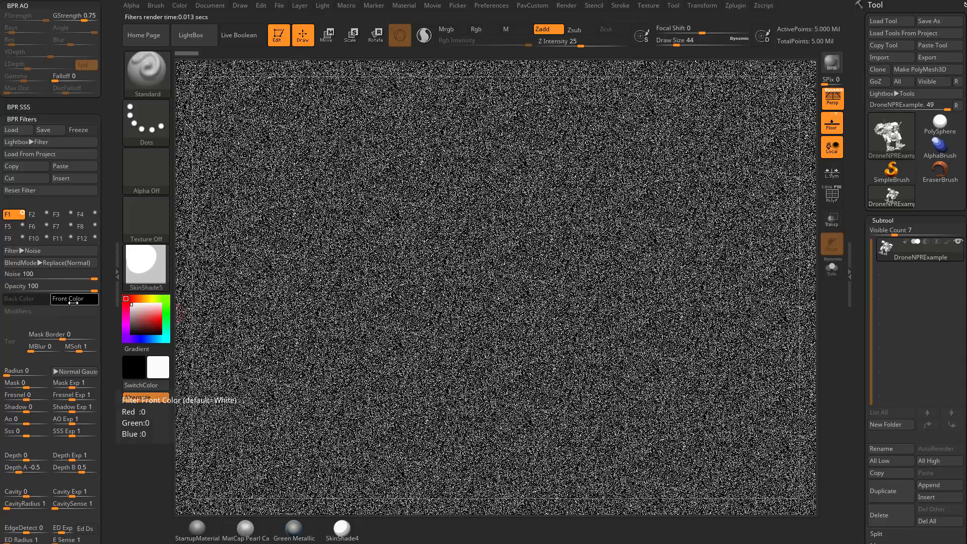
pyautogui.moveTo(73, 302); pyautogui.dragTo(51, 267)
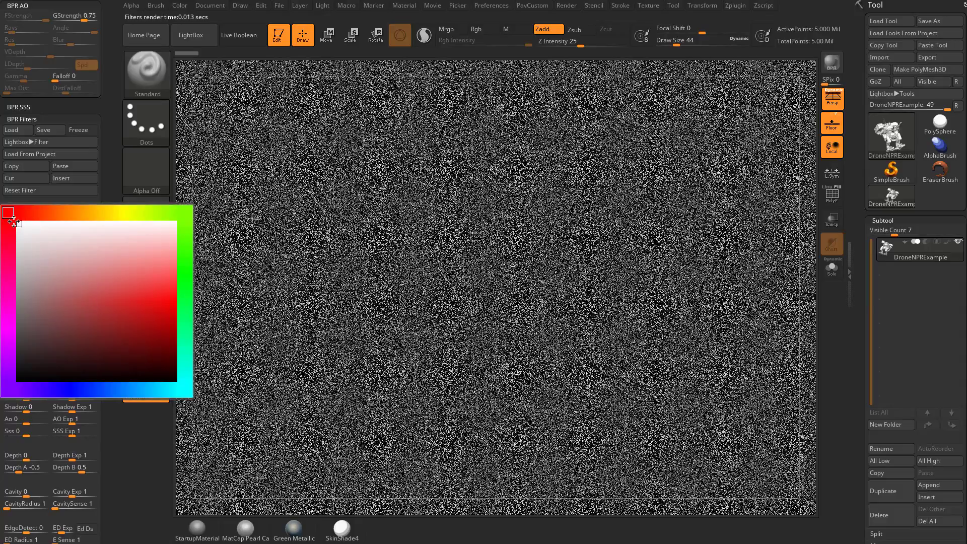
pyautogui.moveTo(11, 220); pyautogui.dragTo(196, 199)
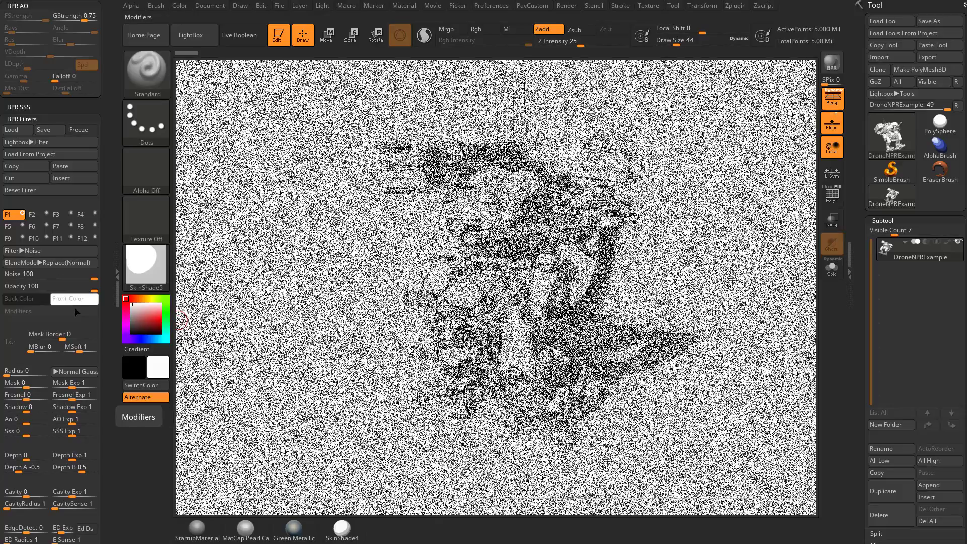
pyautogui.moveTo(60, 300); pyautogui.dragTo(3, 390)
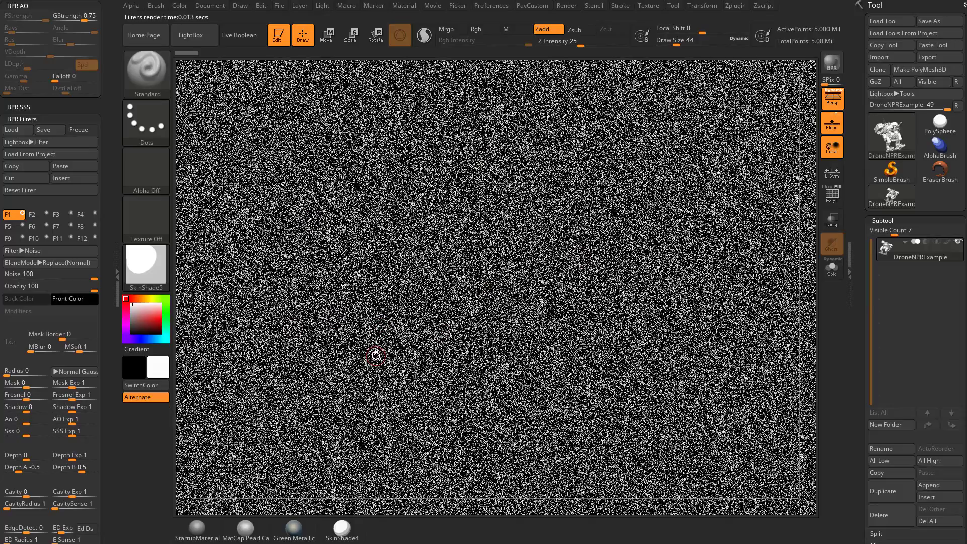
# - Try the Multiply, Average, Darken and Lighten blend modes on the Noise filter
pyautogui.click(49, 264)
pyautogui.click(43, 190)
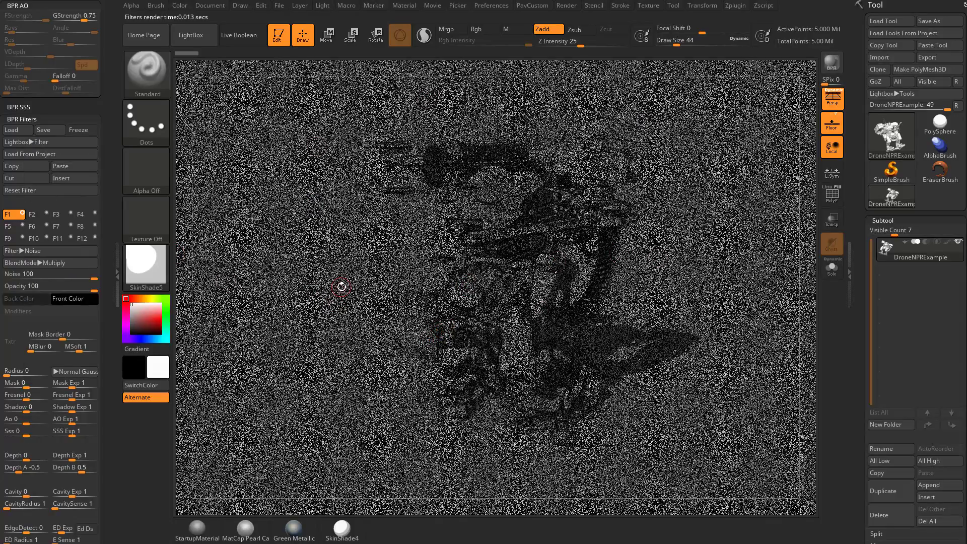
pyautogui.click(43, 262)
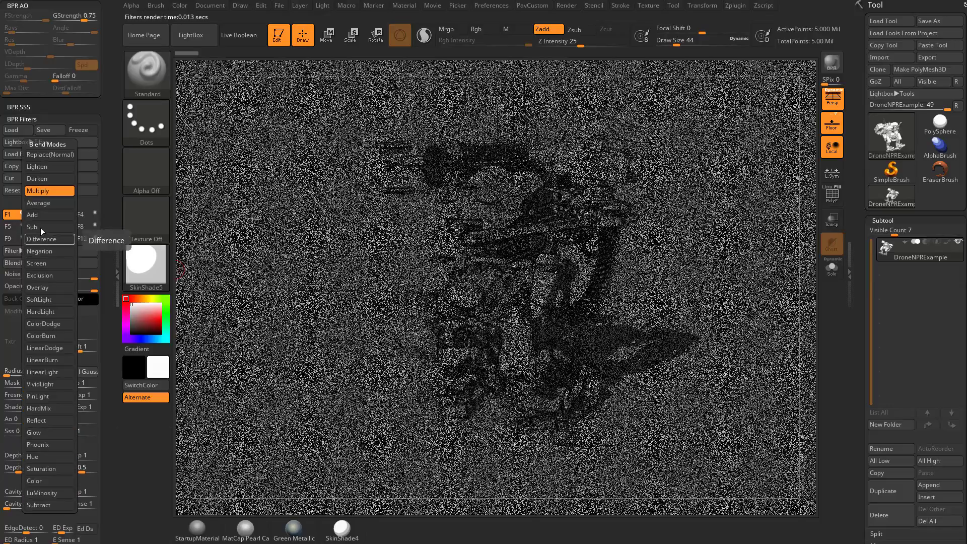
pyautogui.click(34, 204)
pyautogui.click(46, 263)
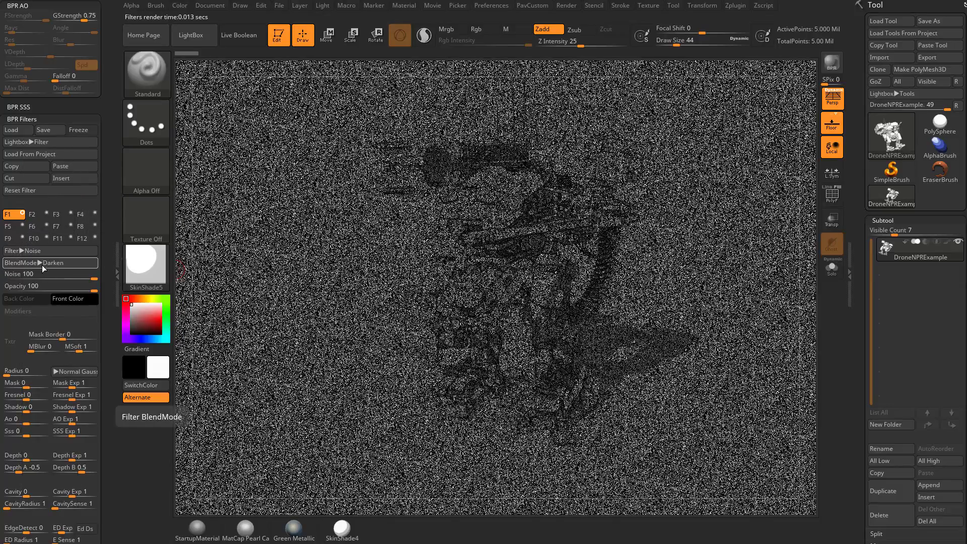
pyautogui.click(42, 264)
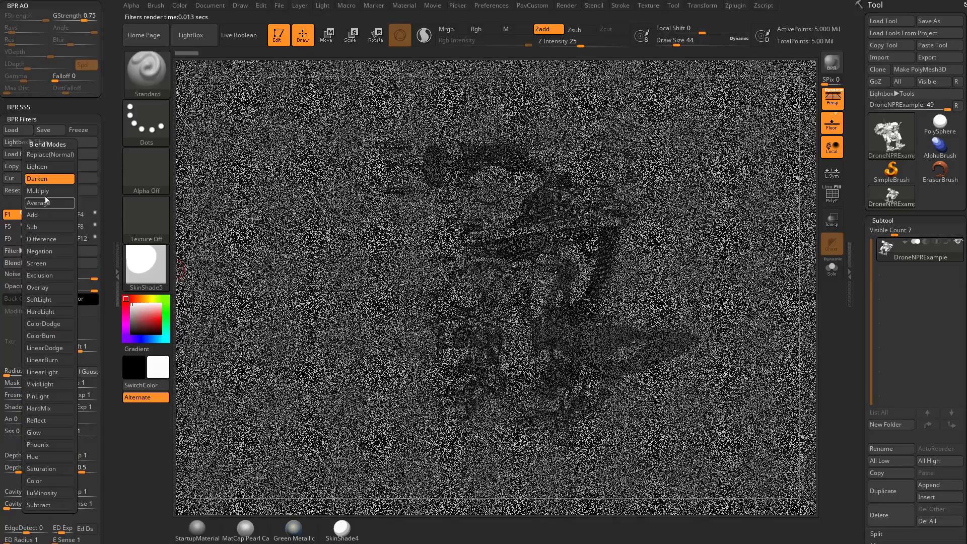
pyautogui.click(52, 167)
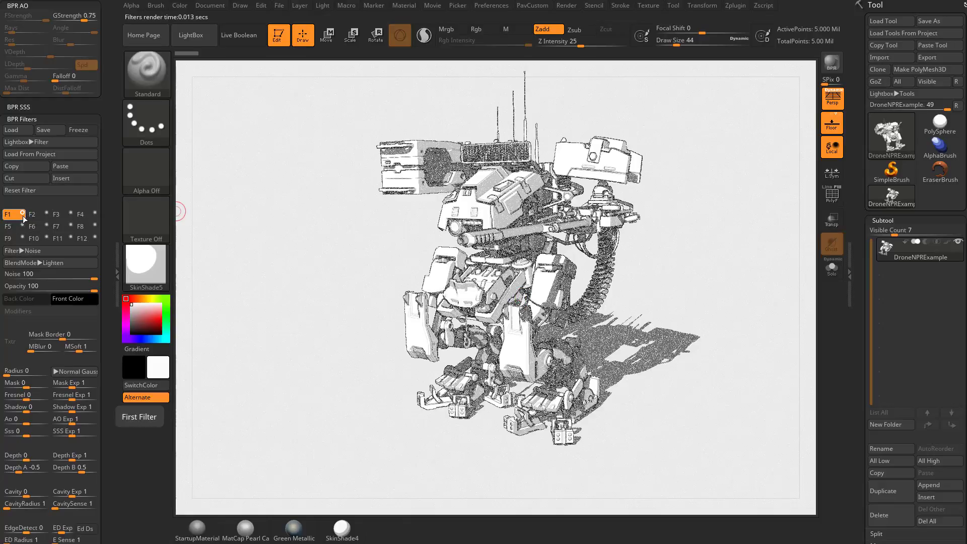
# - Keep Noise as the filter type and set its blend mode to Replace(Normal)
pyautogui.click(58, 251)
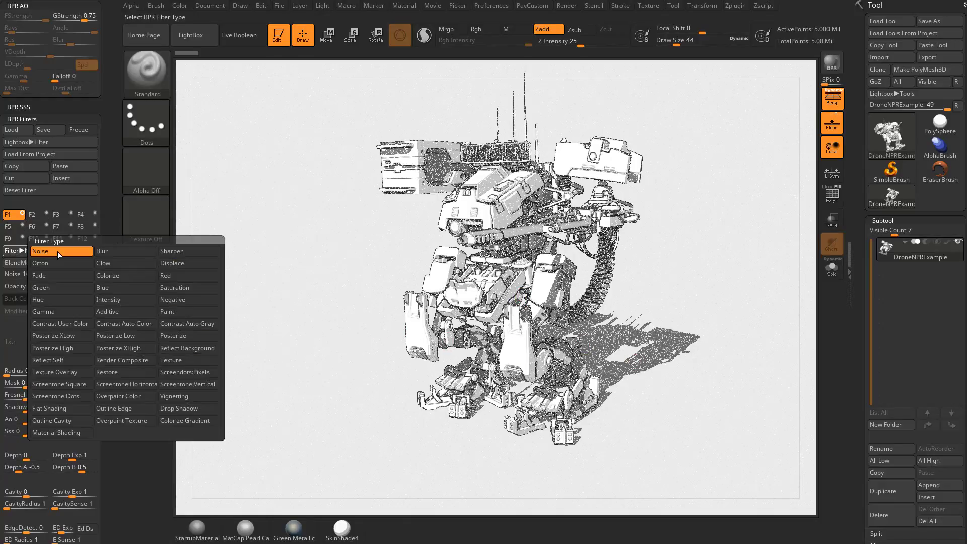
pyautogui.click(58, 251)
pyautogui.click(15, 262)
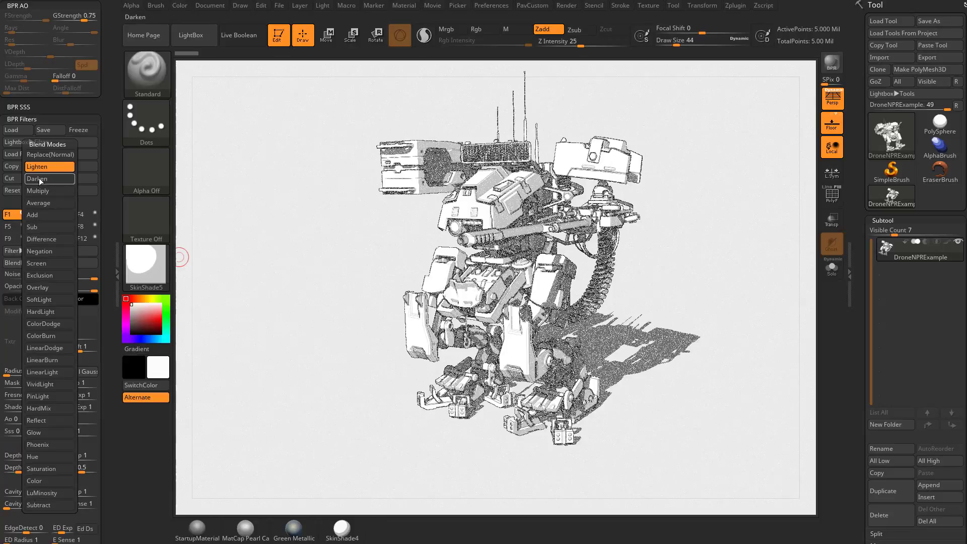
pyautogui.click(48, 155)
# - Drop the Noise filter's opacity to 0, then raise it back to 100
pyautogui.moveTo(90, 276); pyautogui.dragTo(16, 291)
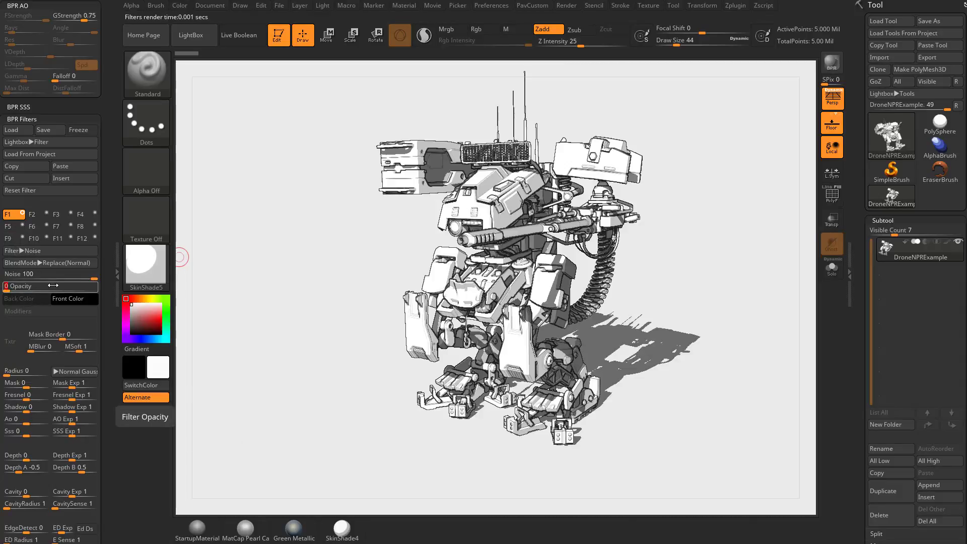
pyautogui.moveTo(53, 286); pyautogui.dragTo(97, 285)
pyautogui.moveTo(100, 343); pyautogui.dragTo(101, 255)
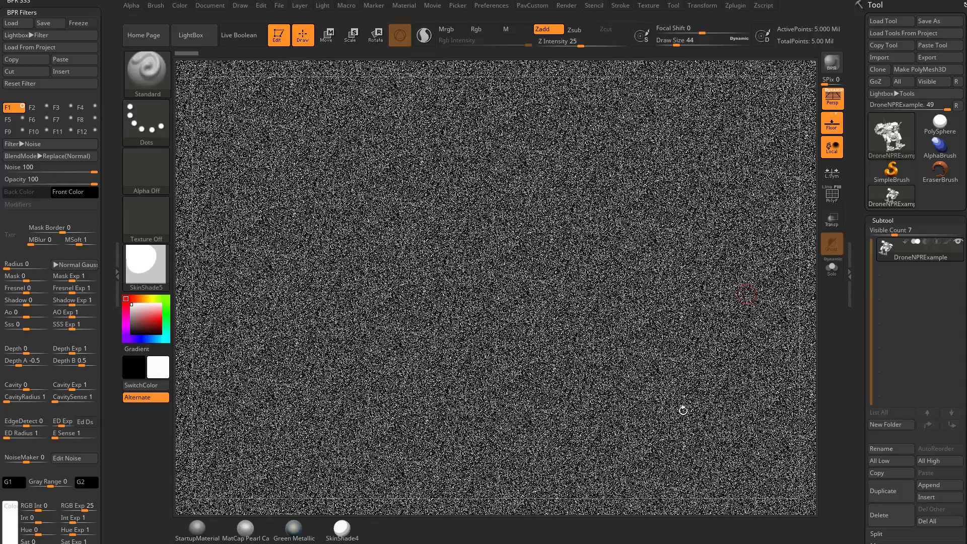
pyautogui.moveTo(7, 268)
pyautogui.mouseDown()
pyautogui.moveTo(21, 267)
pyautogui.moveTo(2, 265)
pyautogui.mouseUp()
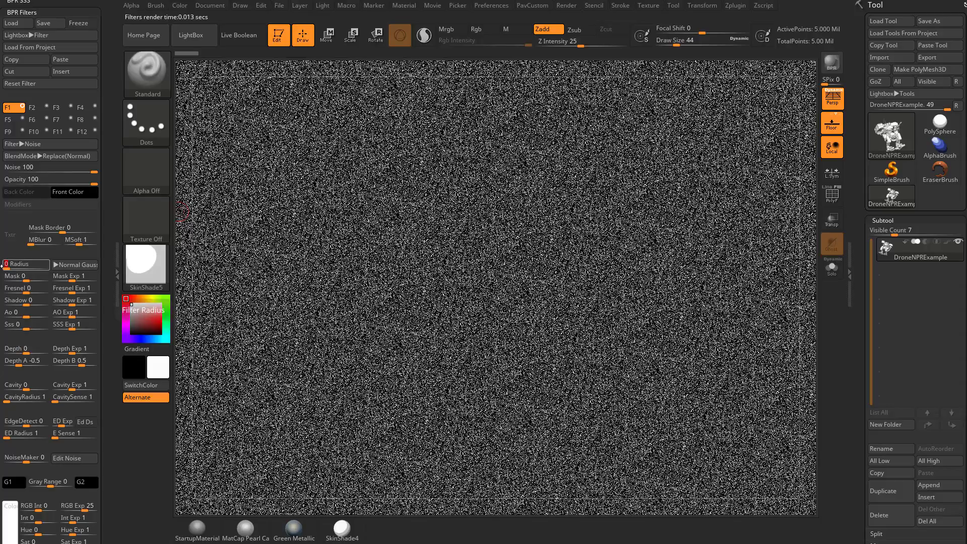
pyautogui.click(53, 266)
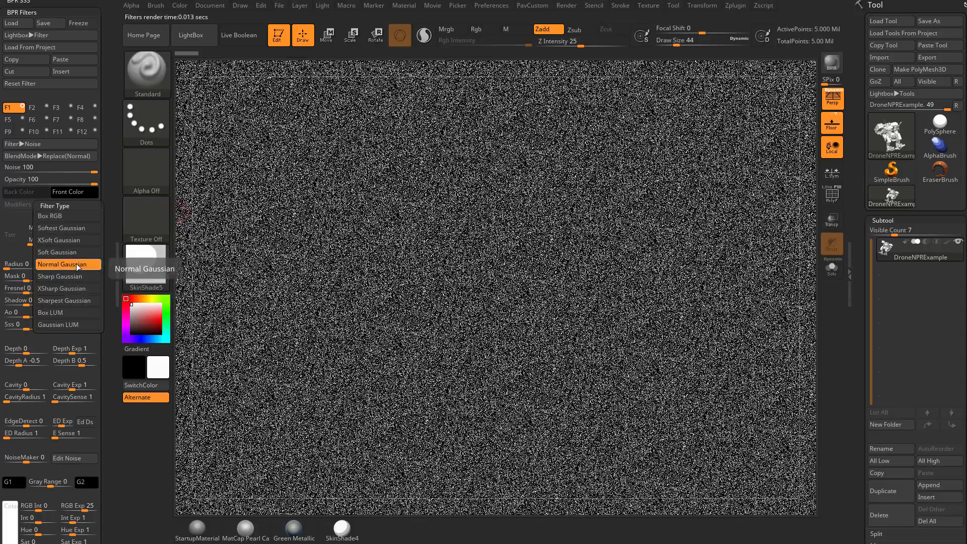
pyautogui.click(74, 266)
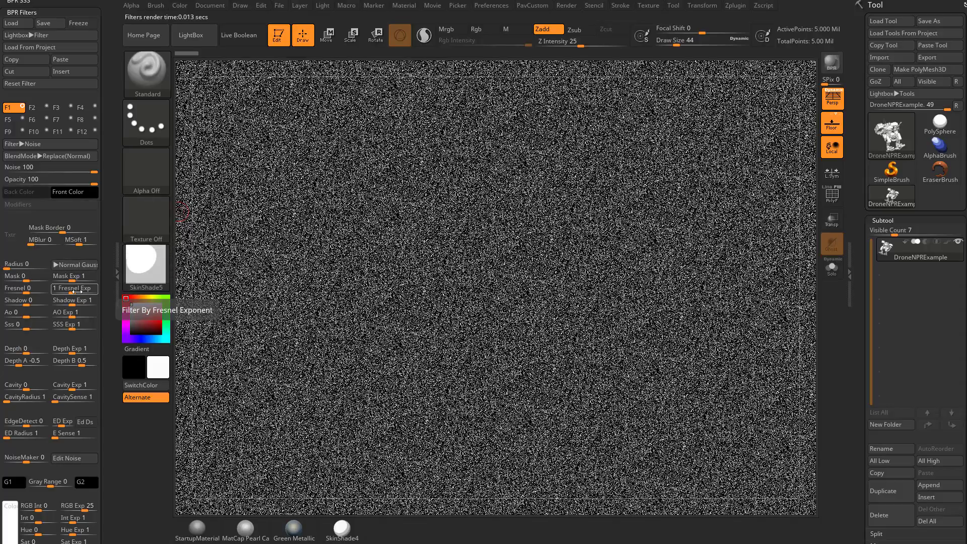